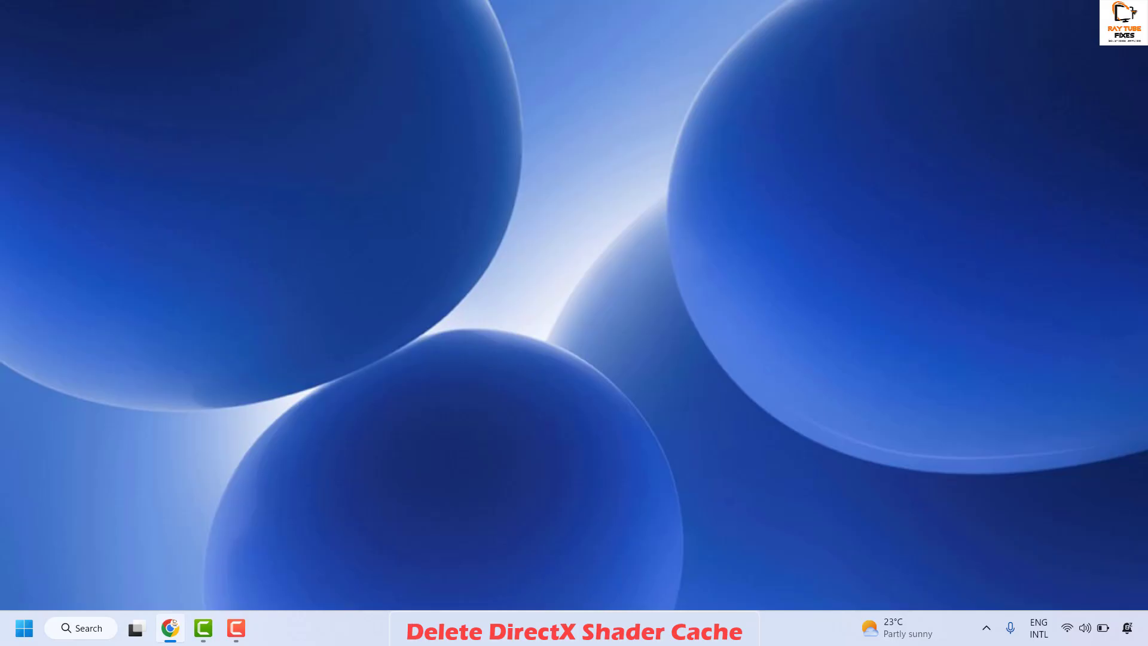
Search 'disc' and launch Disk Cleanup, moving its window toward the centre
click(63, 629)
text(disc)
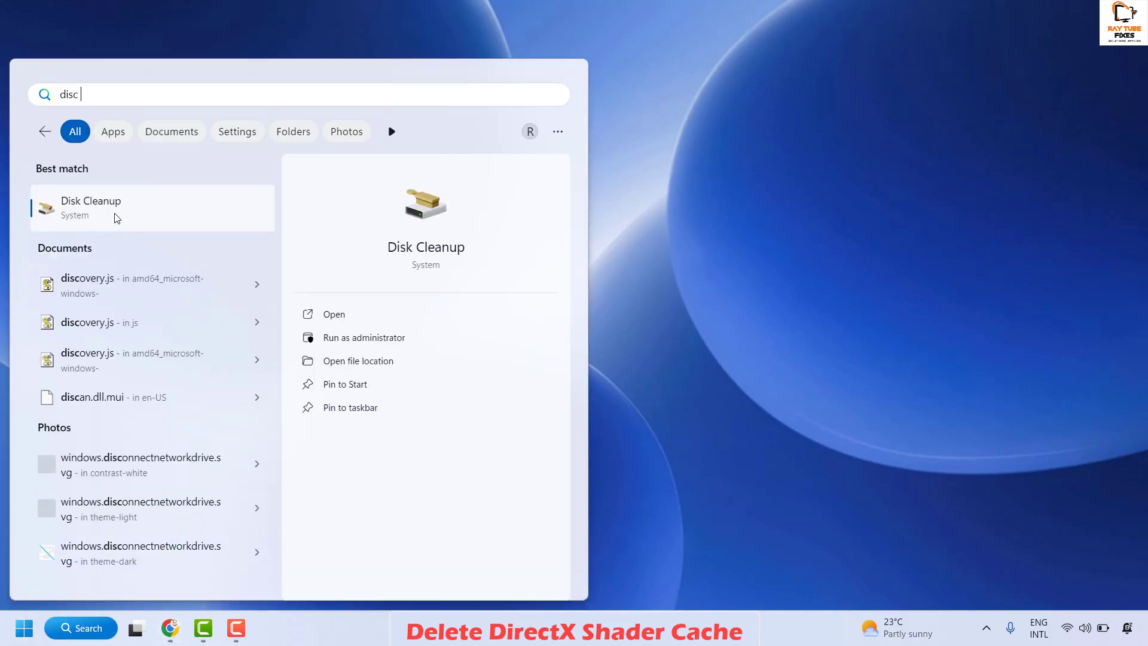
click(195, 226)
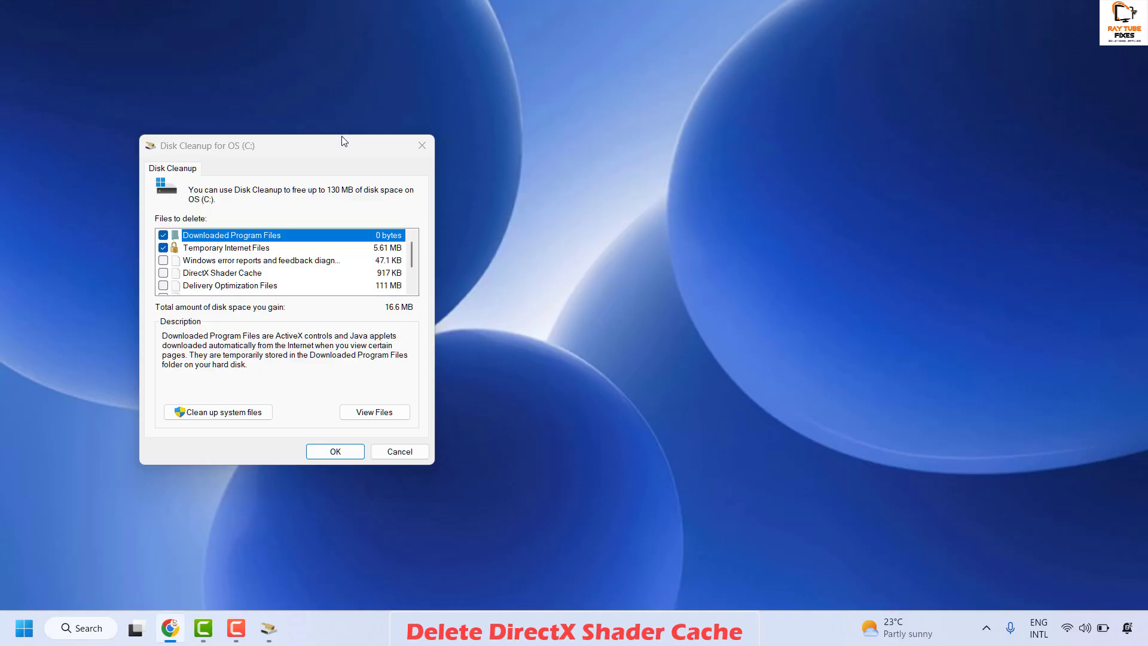
drag(349, 144, 587, 151)
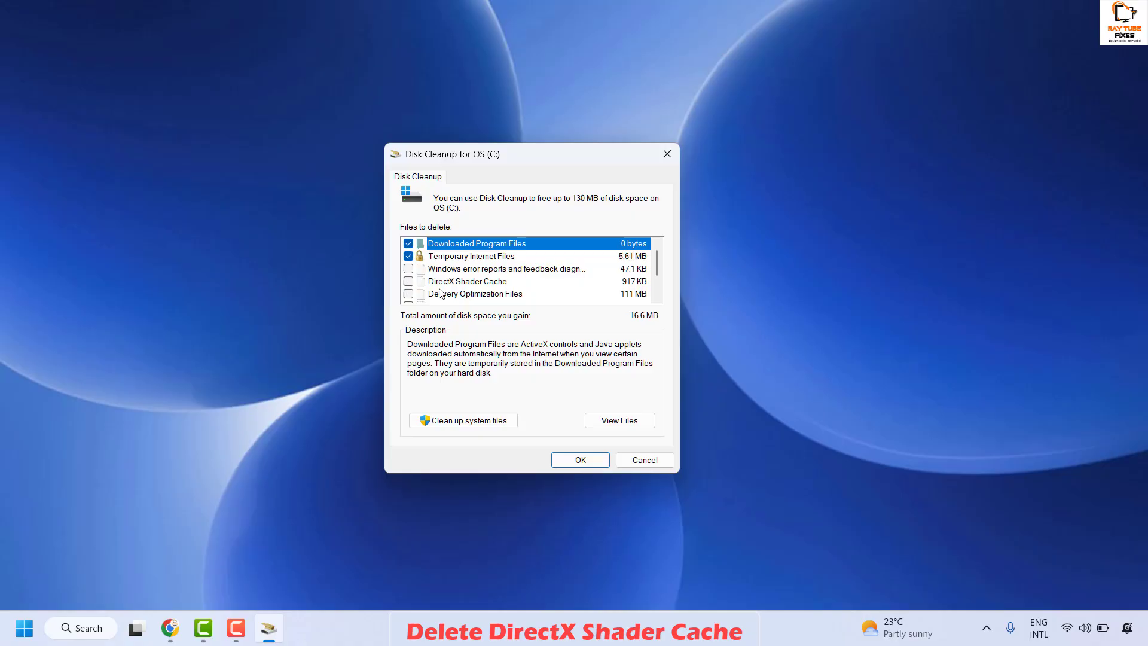
Tick DirectX Shader Cache and permanently delete those files
click(408, 283)
click(592, 459)
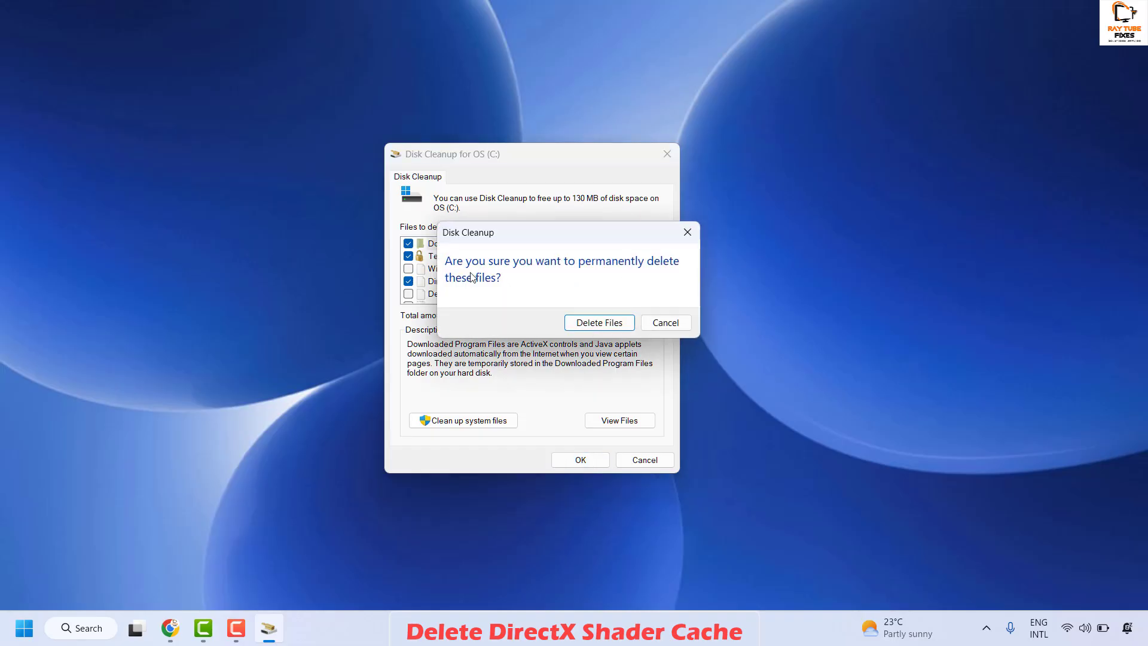
click(599, 322)
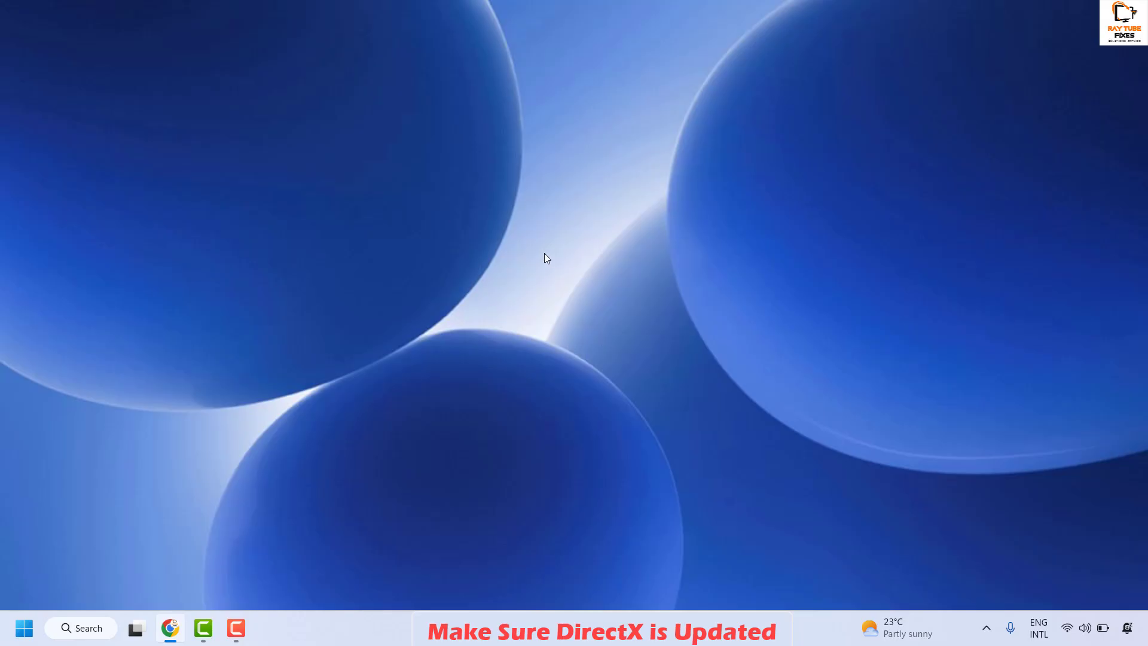
right_click(28, 631)
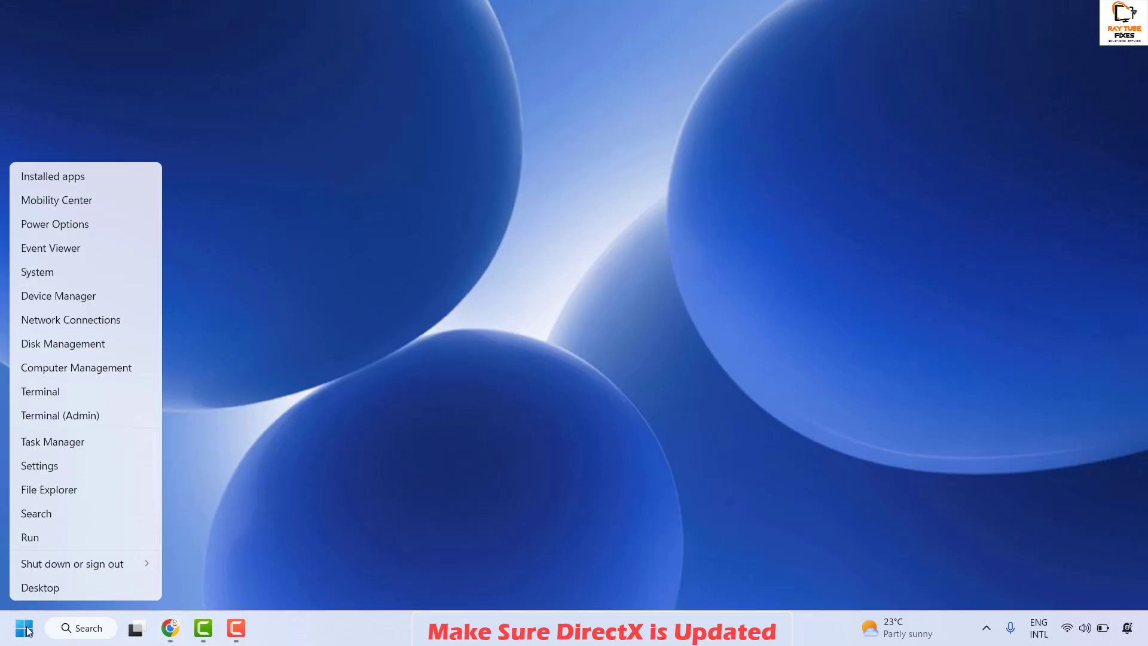
click(43, 533)
text(dxdiag)
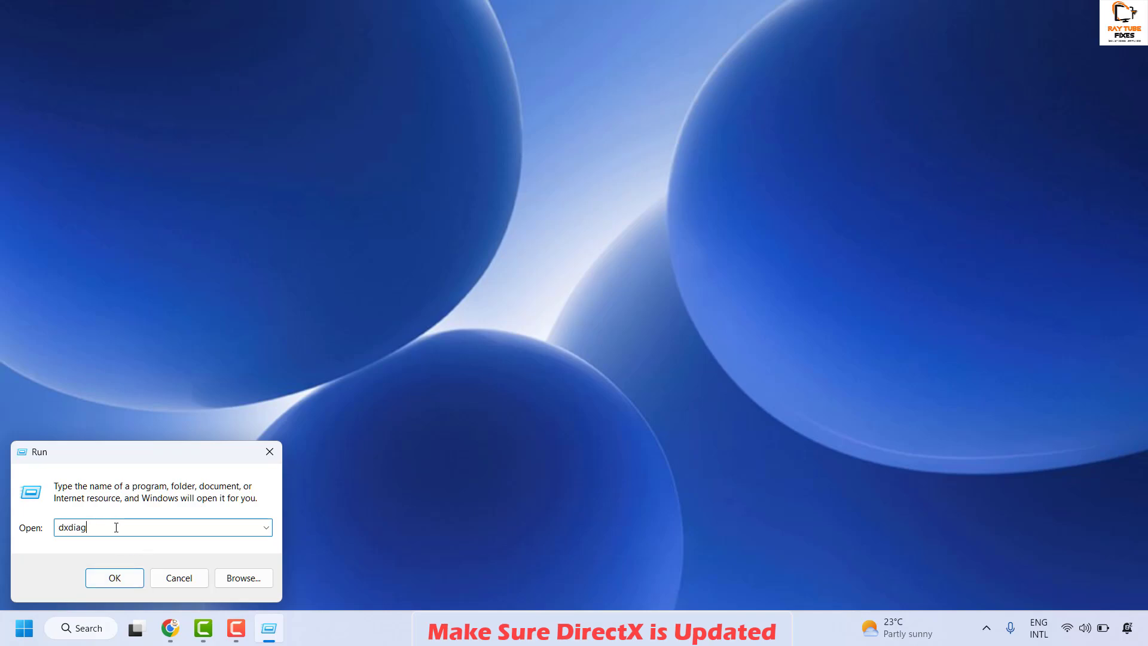
key(Return)
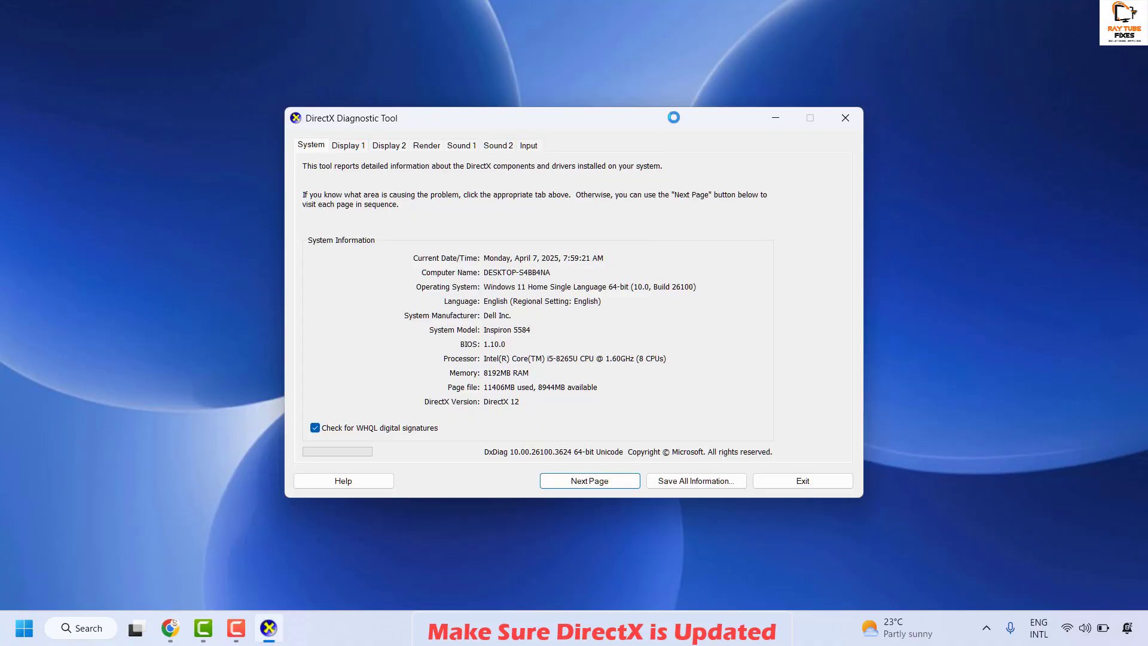
drag(673, 118, 742, 125)
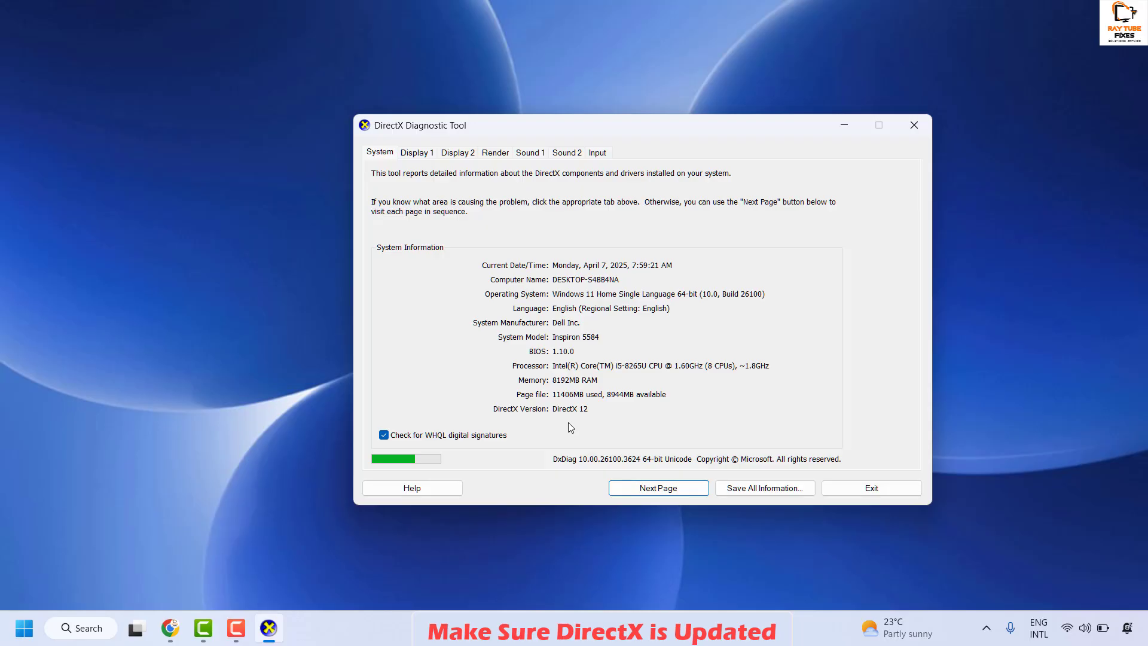
click(891, 482)
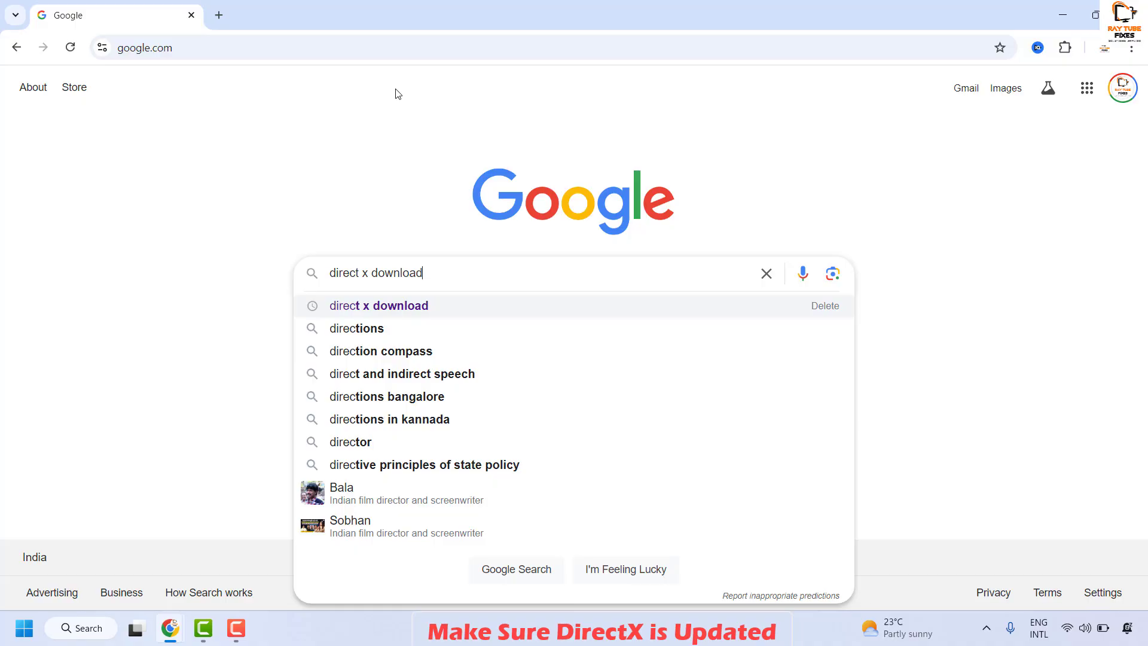
Search 'direct x download' and download the English DirectX End-User Runtime Web Installer from Microsoft
key(Return)
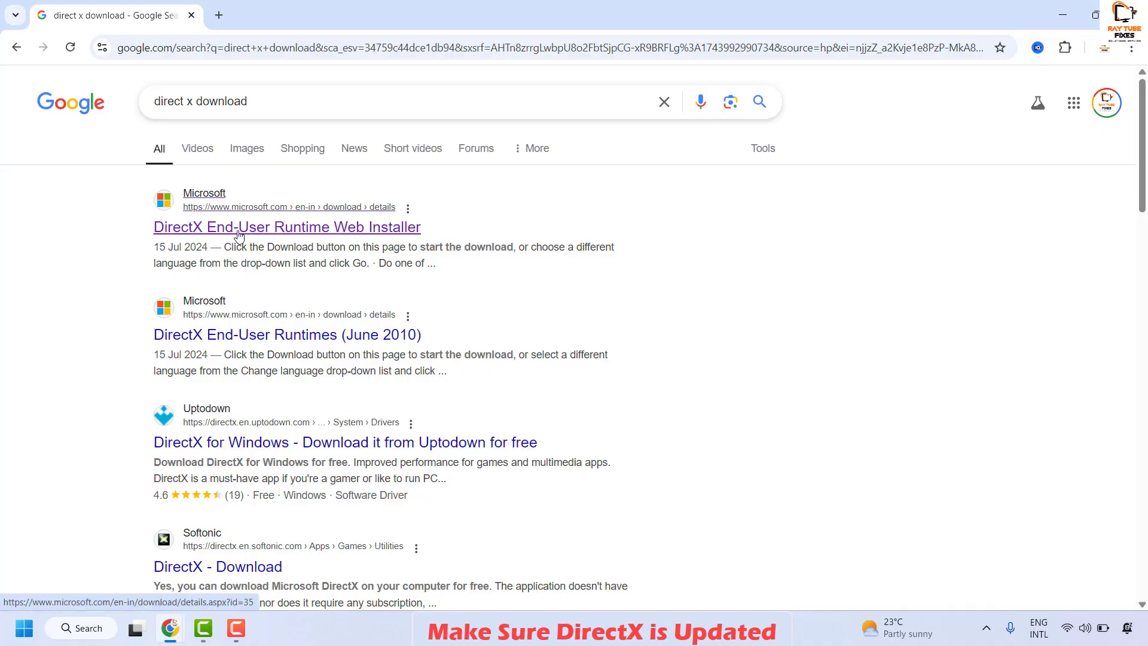
click(323, 233)
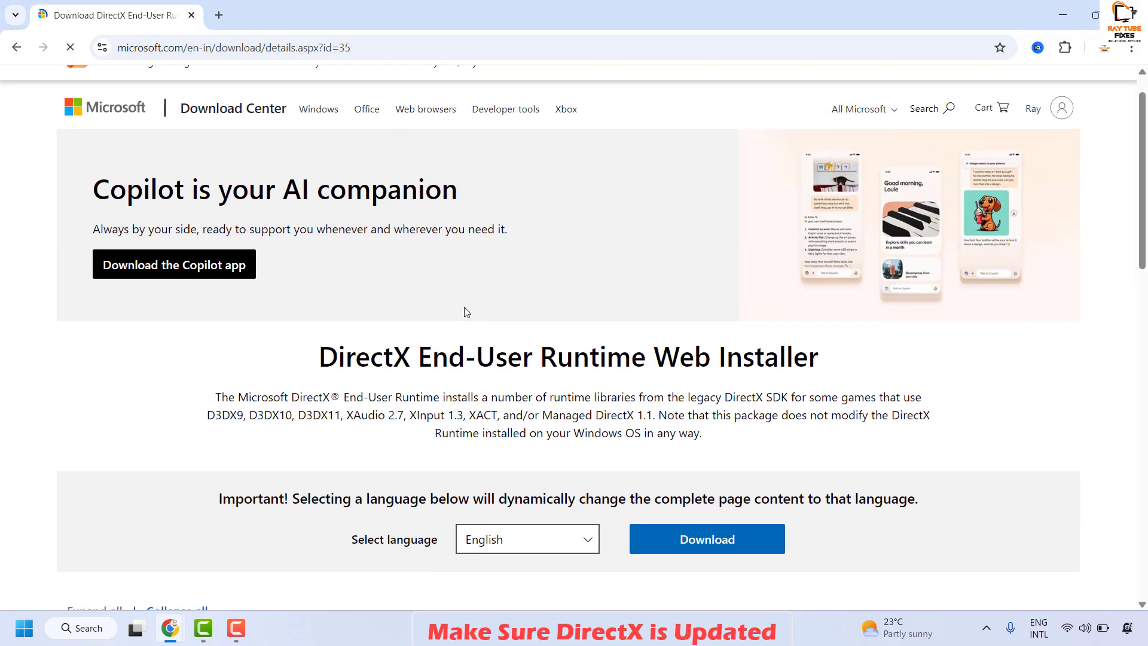
scroll(466, 311, down, 1)
scroll(477, 326, down, 1)
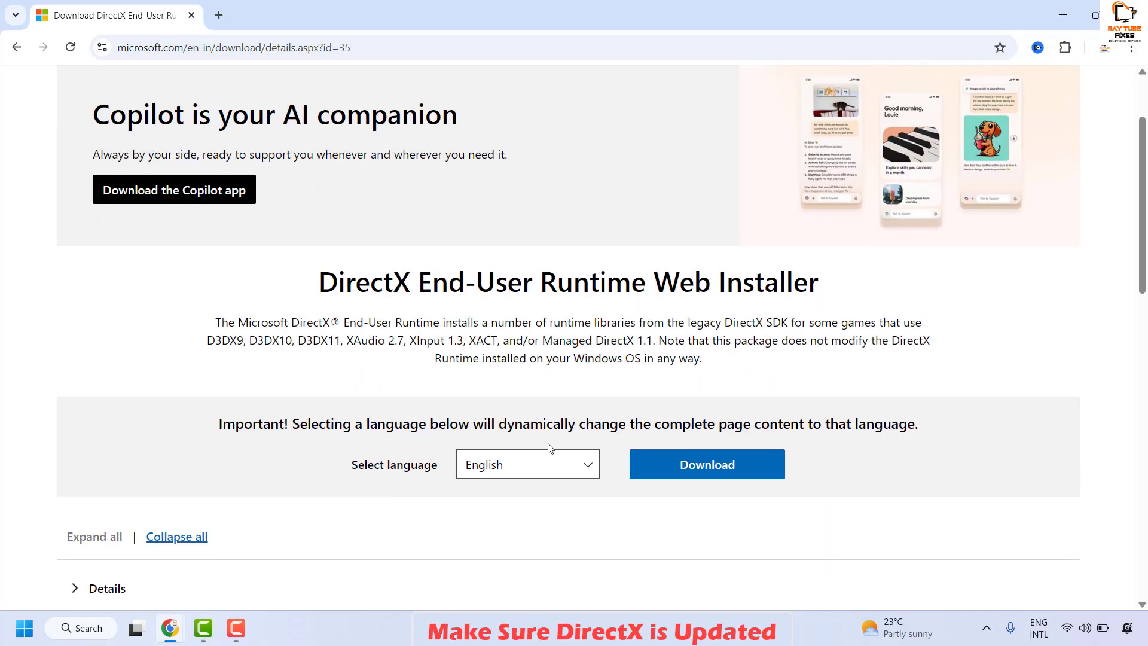
click(541, 474)
click(750, 556)
click(711, 453)
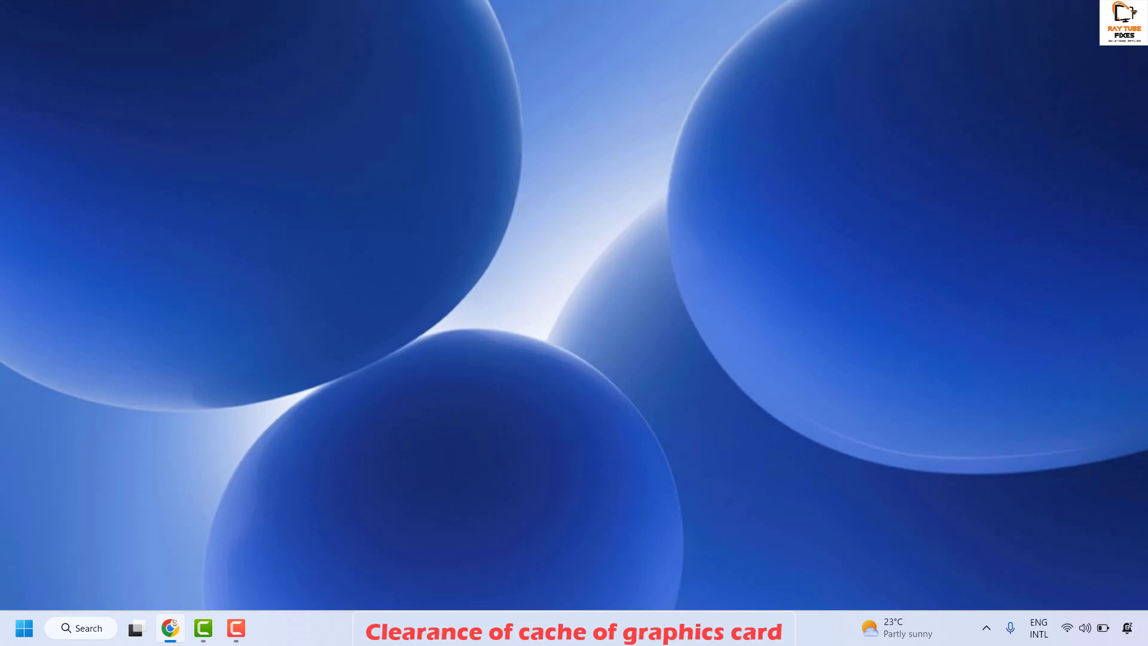
Open AppData\Local by running %localappdata% from the Win+X Run box
right_click(24, 628)
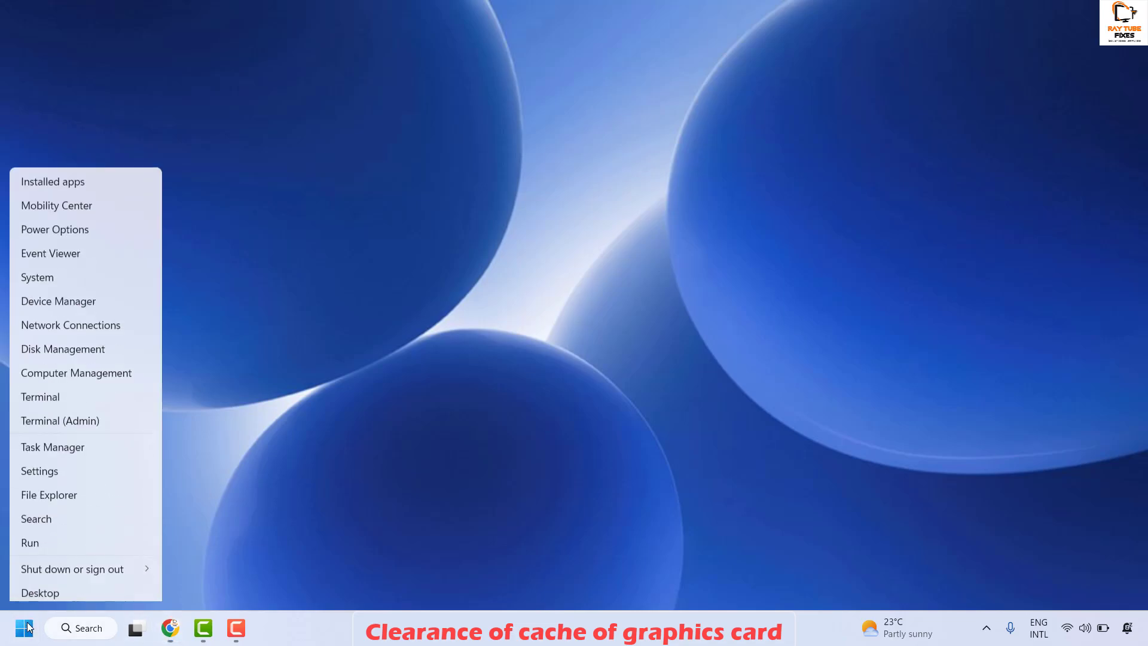
click(52, 540)
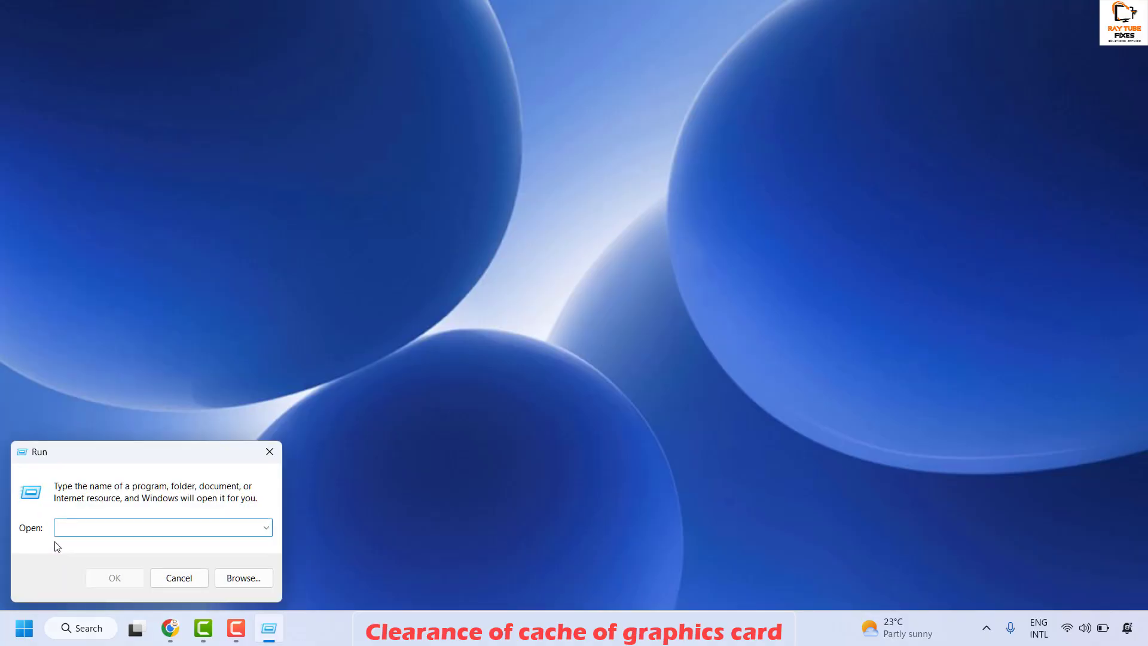
text(%localappdata%)
key(Return)
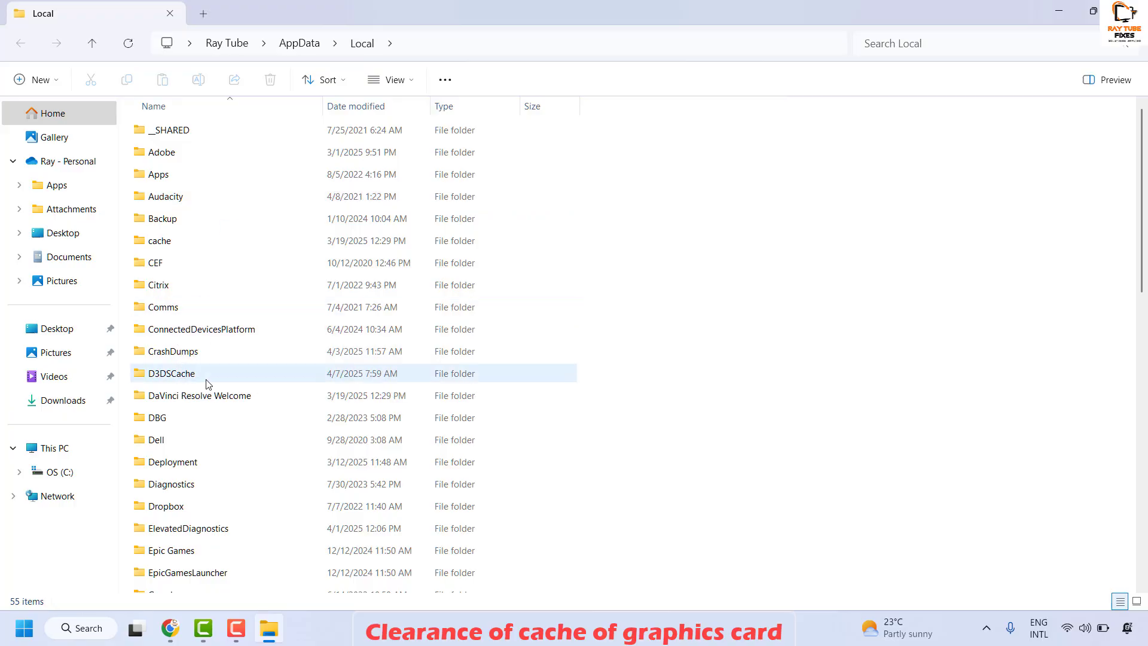
Open the NVIDIA folder's GLCache and delete all its cache folders
click(187, 352)
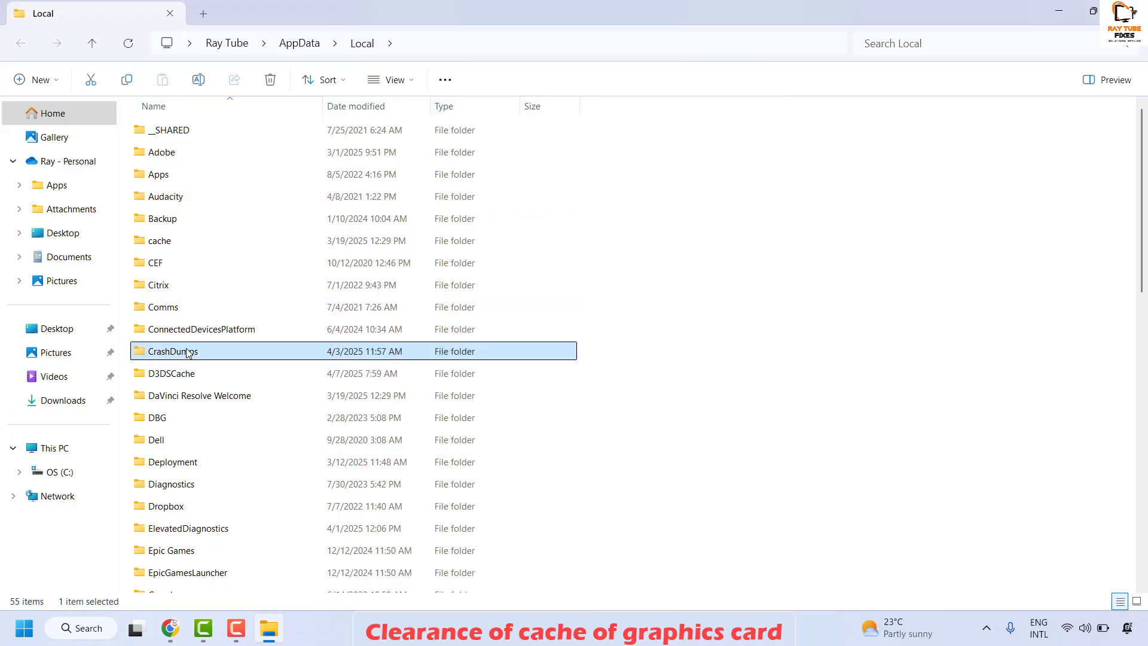
key(n)
double_click(173, 149)
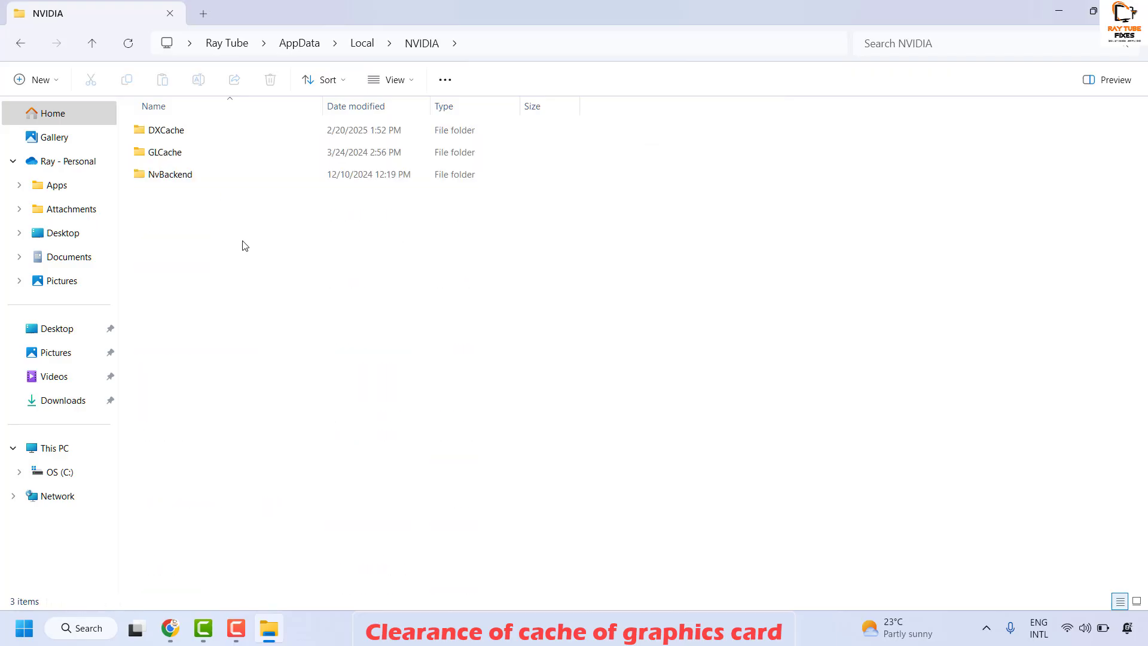
click(182, 136)
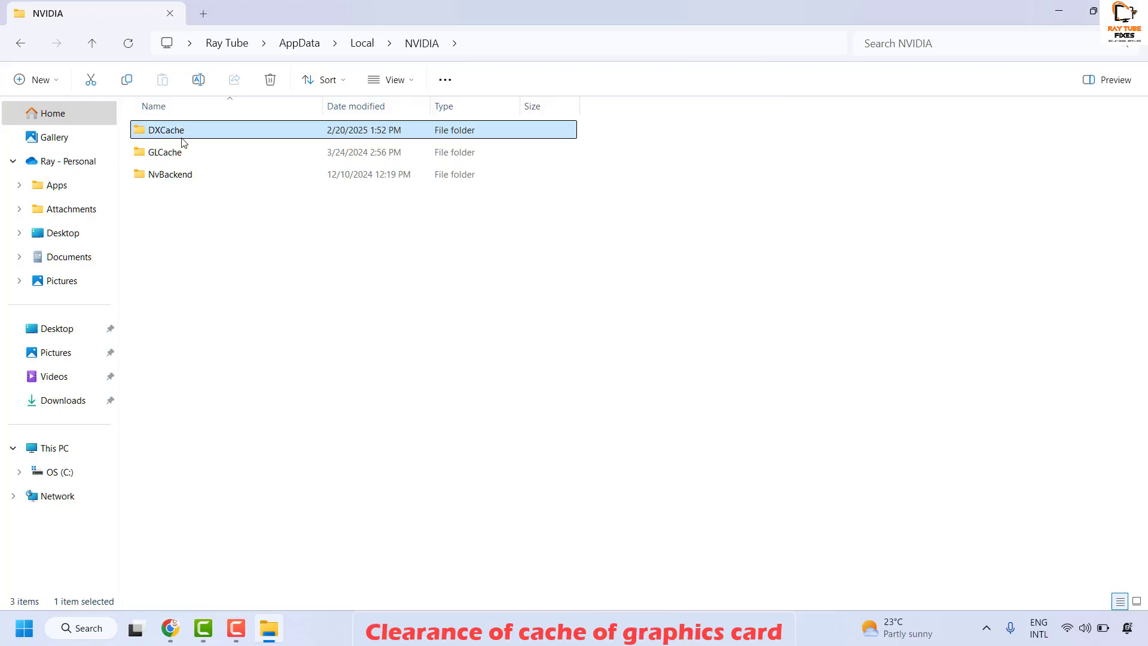
double_click(183, 152)
key(ctrl+a)
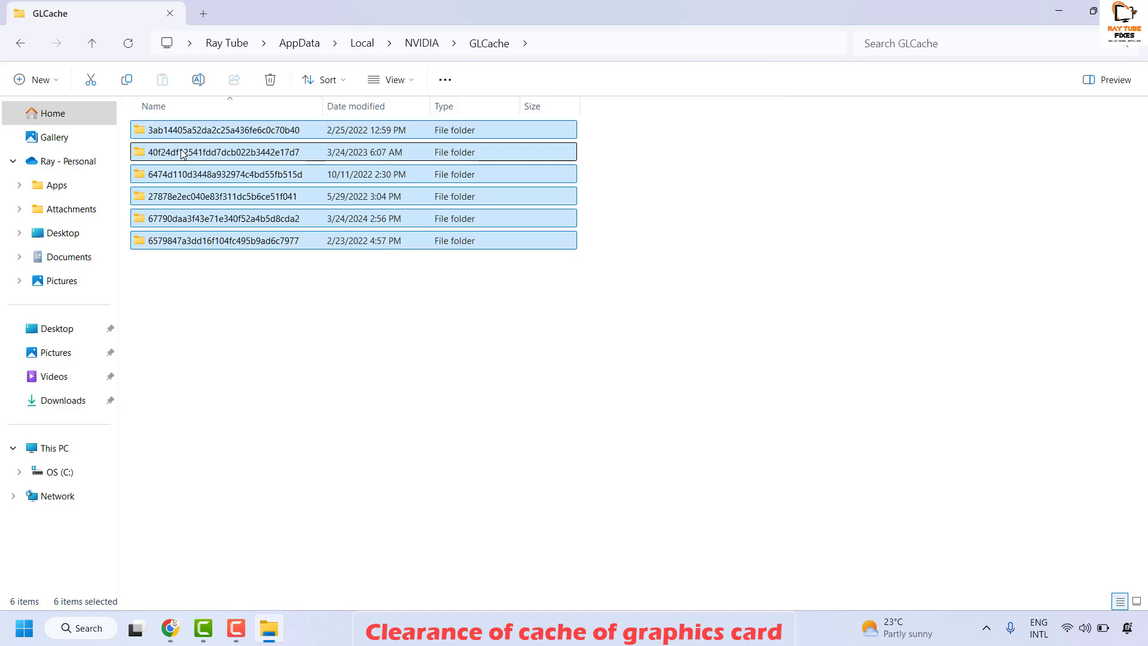
key(Delete)
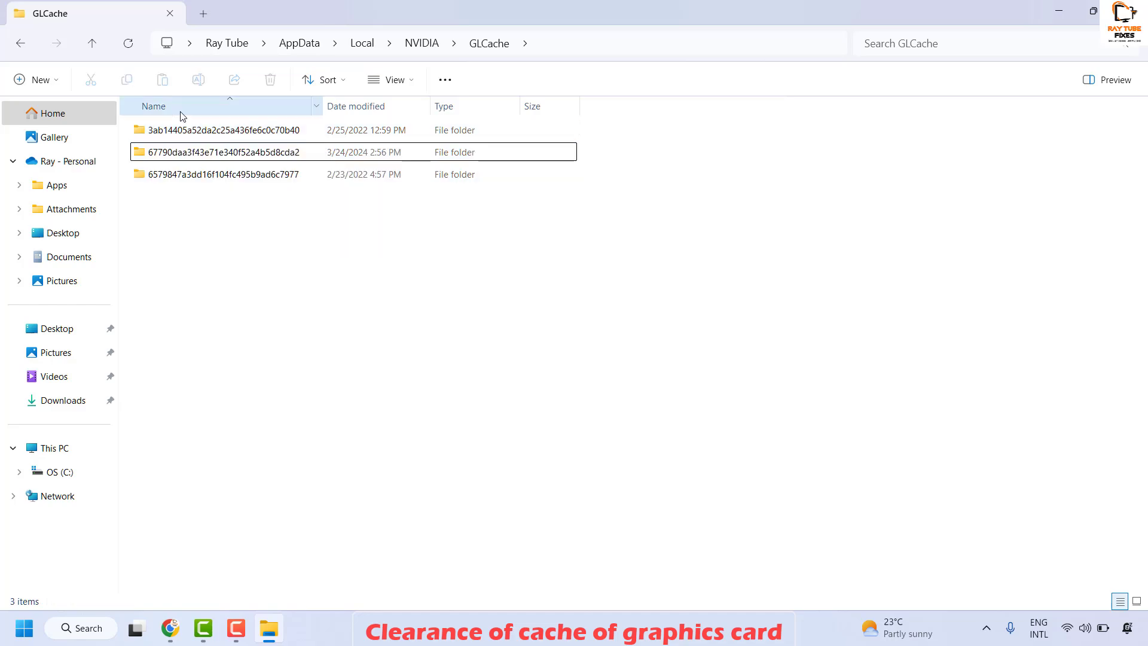
Go back up to Local and open the NVIDIA Corporation folder
click(91, 43)
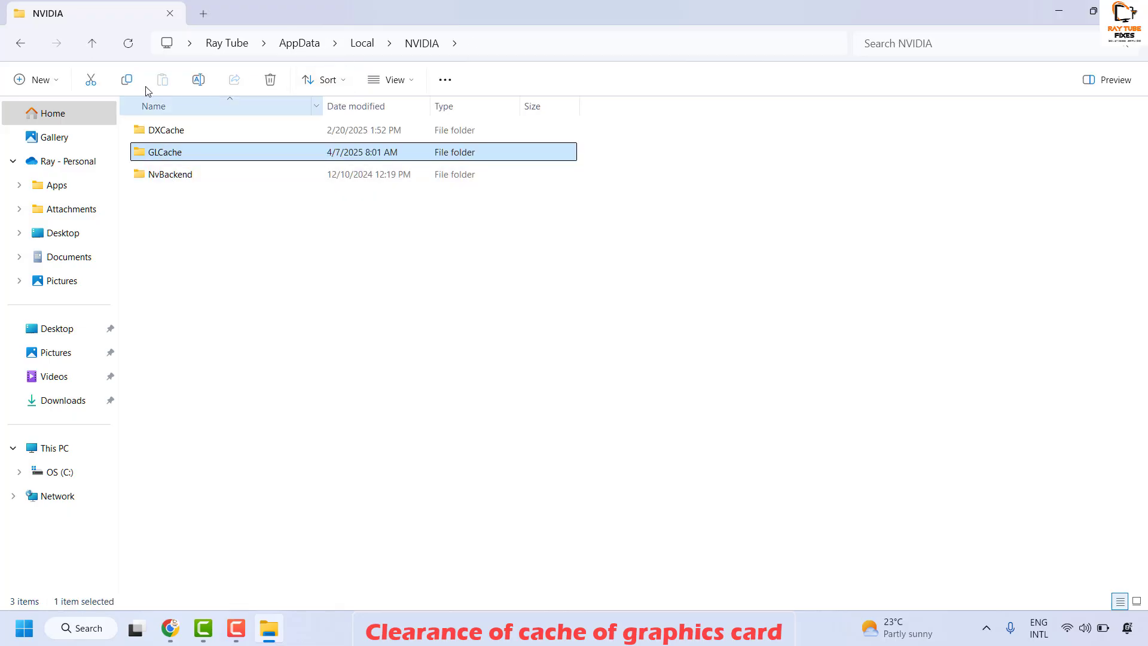
click(93, 42)
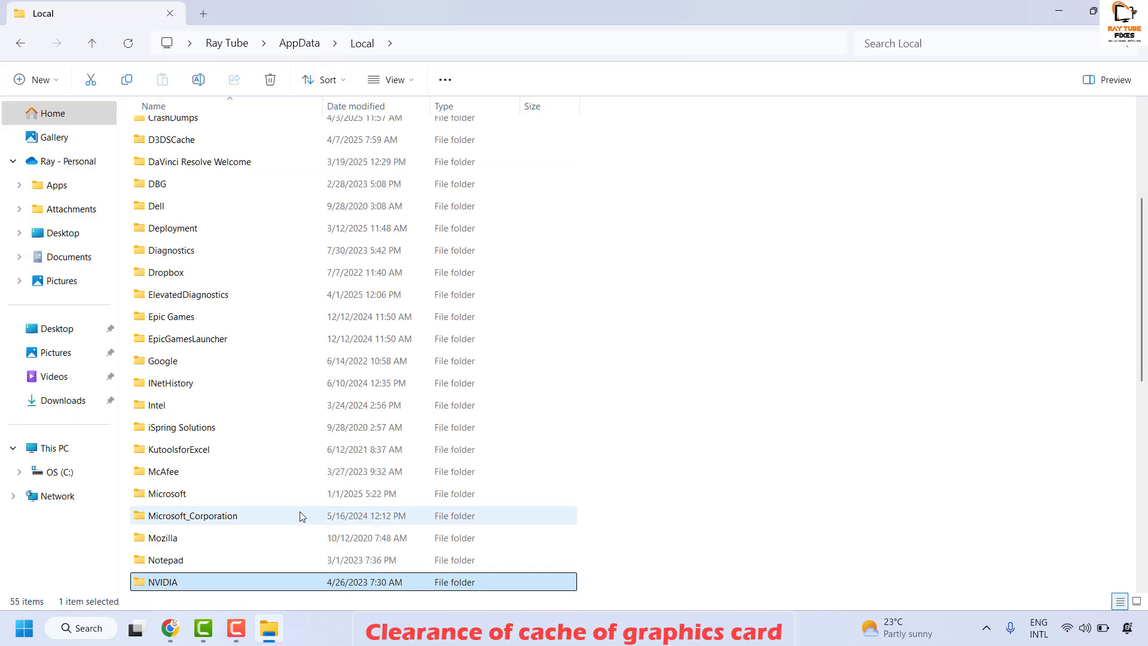
scroll(244, 504, down, 2)
double_click(223, 473)
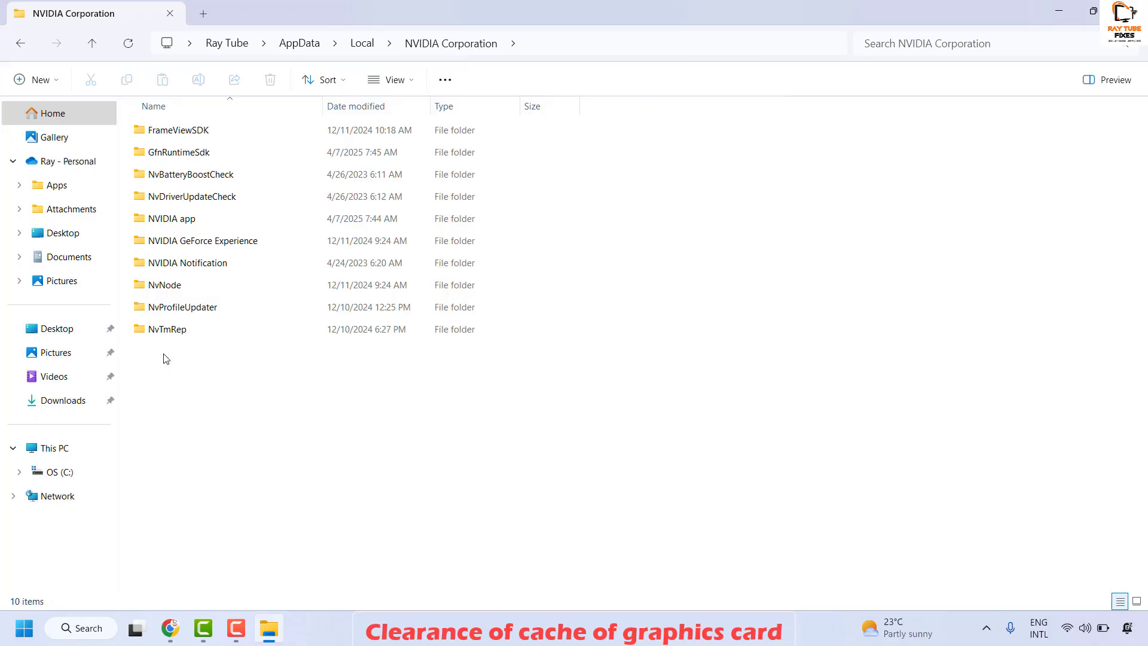
Check the NvNode folder's log files, return to NVIDIA Corporation, and close File Explorer
double_click(180, 286)
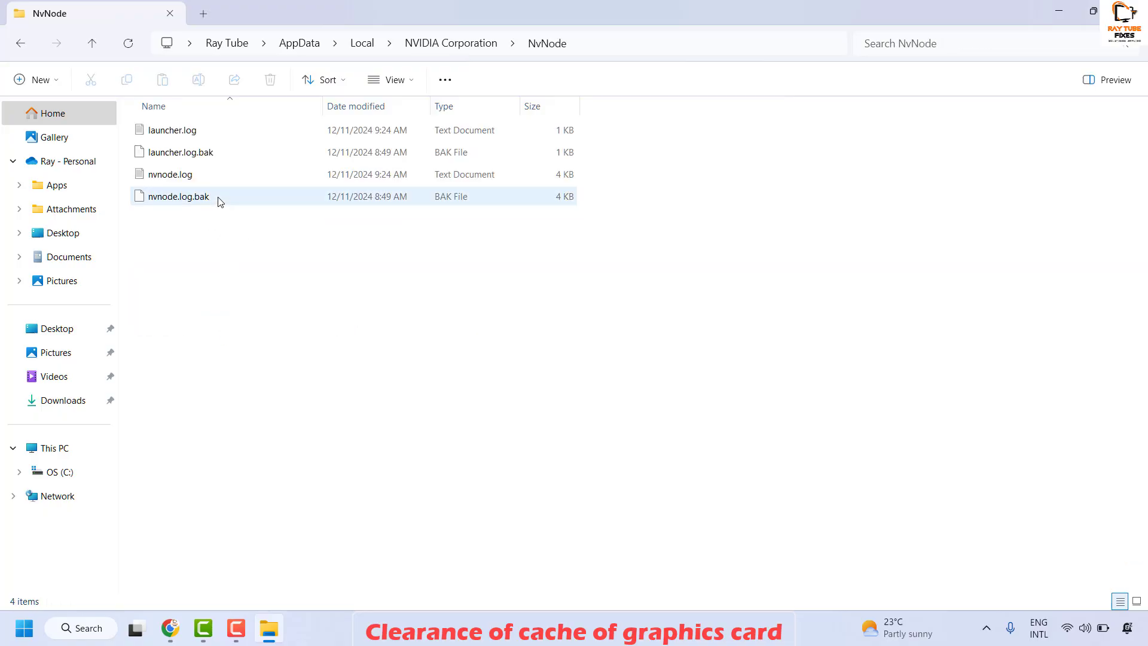
click(92, 44)
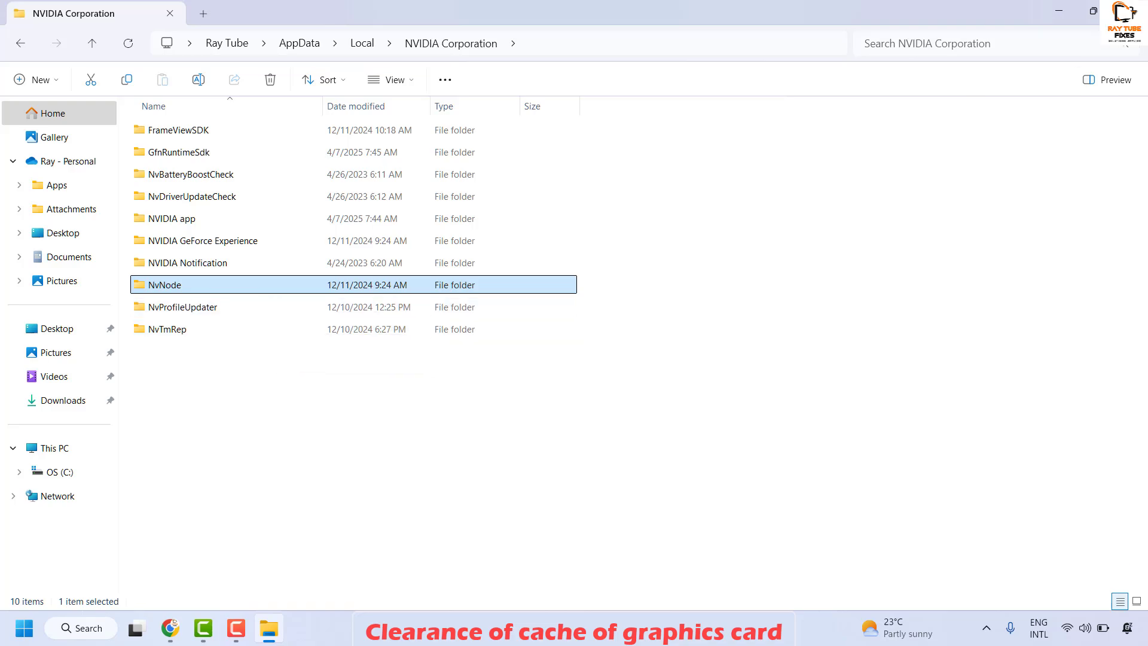
key(alt+F4)
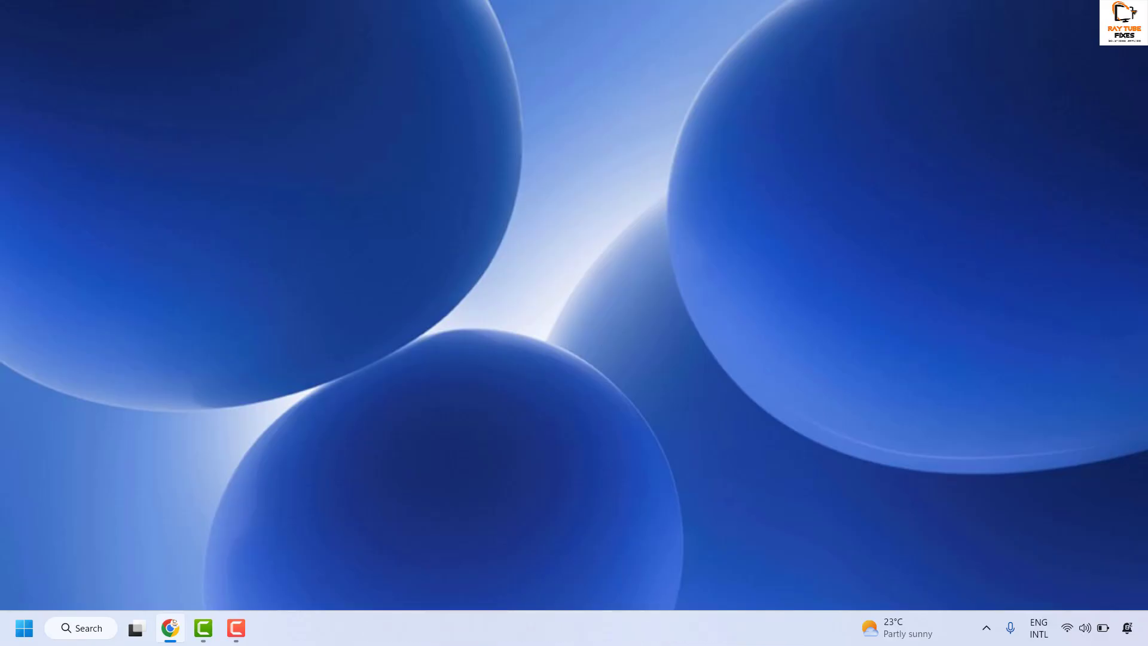
Launch Device Manager from the Win+X menu and maximize its window
right_click(13, 639)
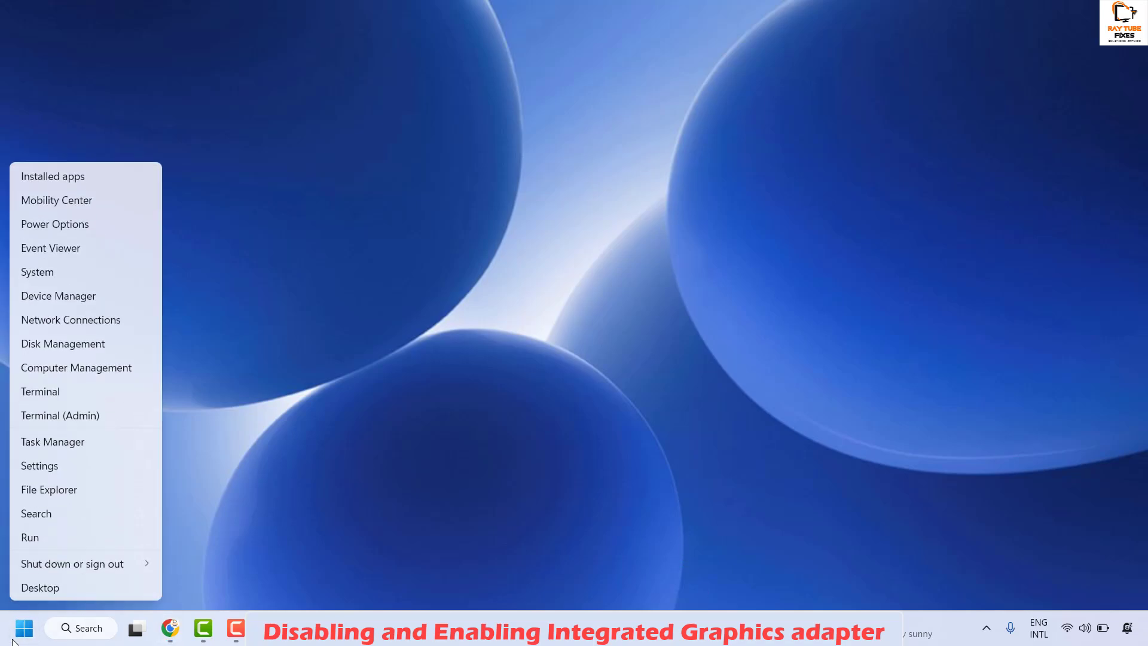
click(99, 295)
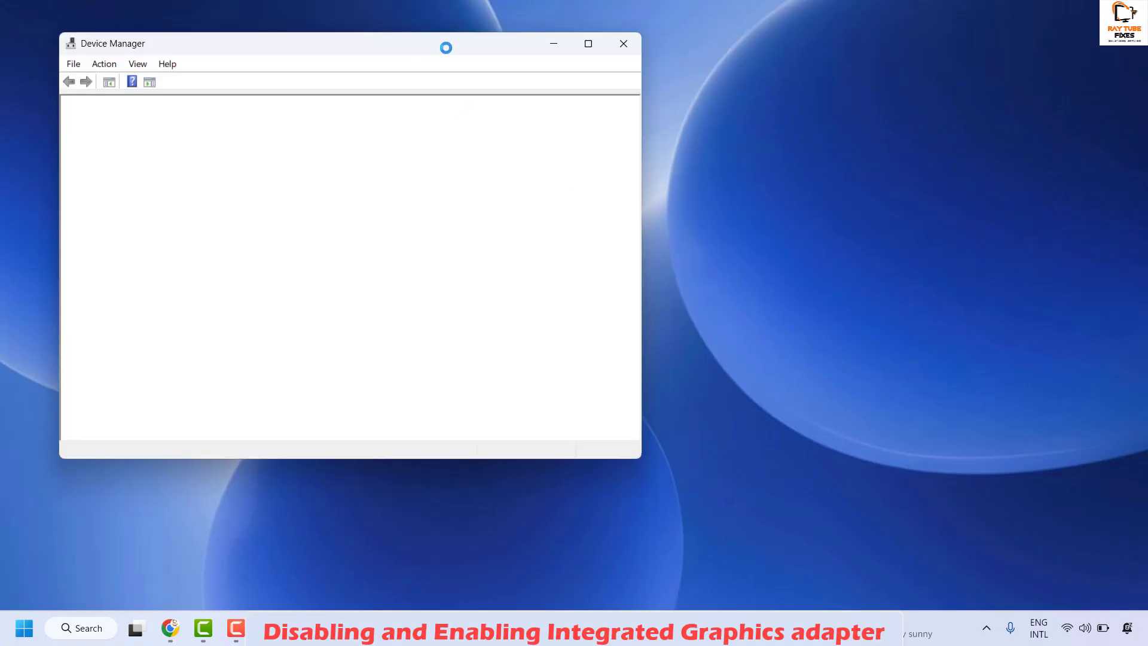
drag(461, 53, 817, 76)
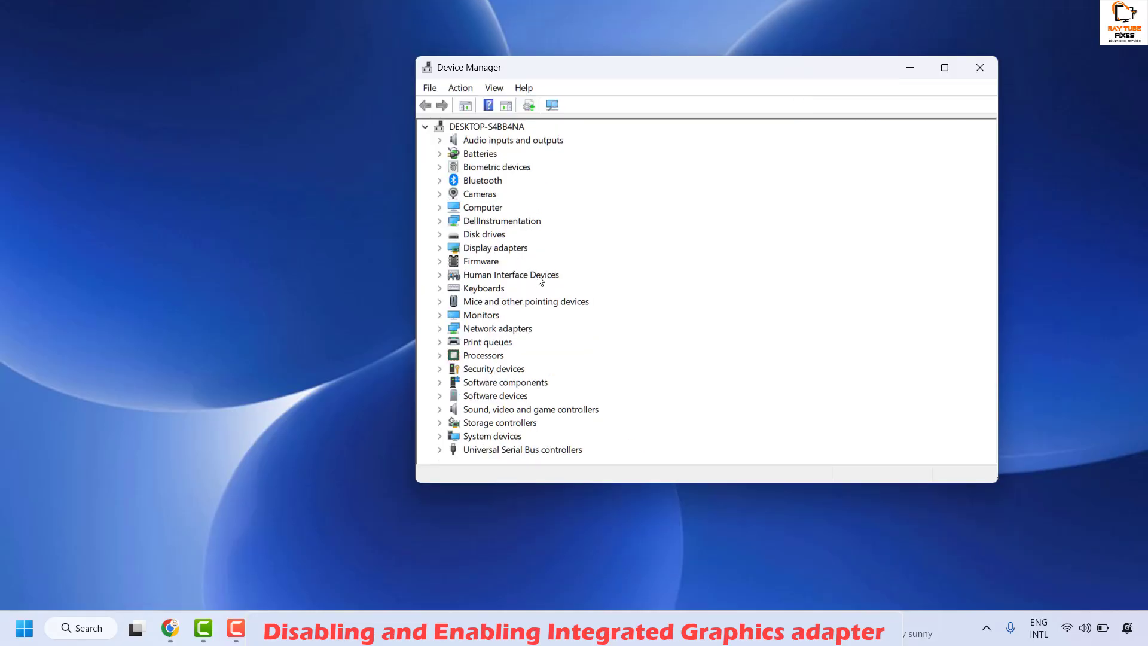
click(945, 67)
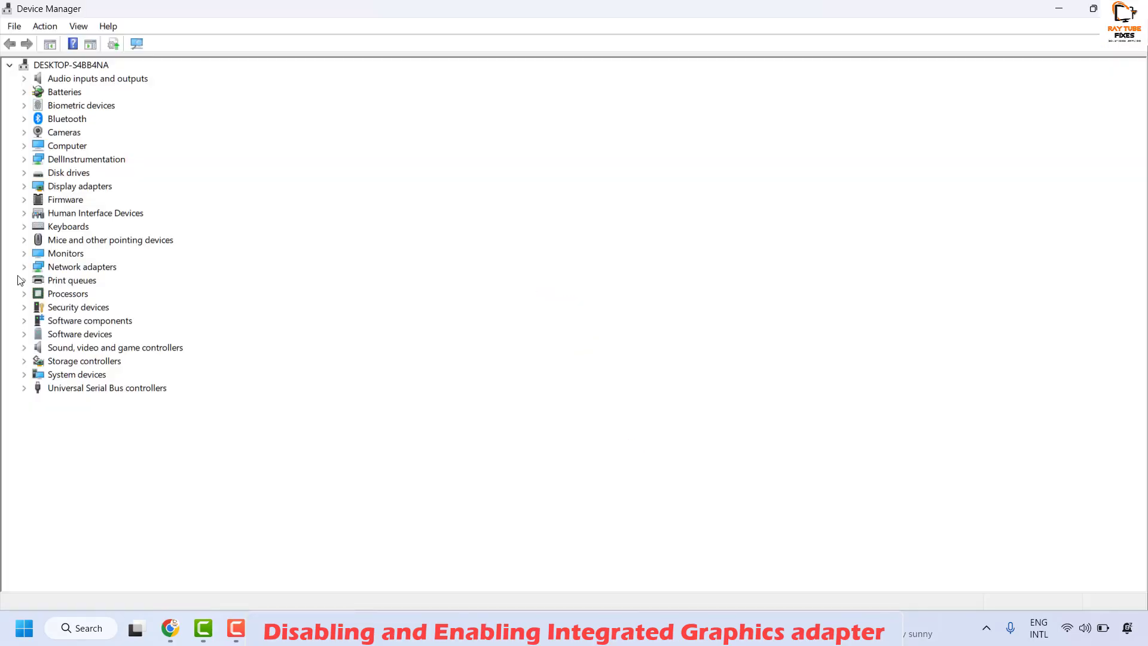
Under Display adapters, uninstall the NVIDIA GeForce MX130 device
click(24, 186)
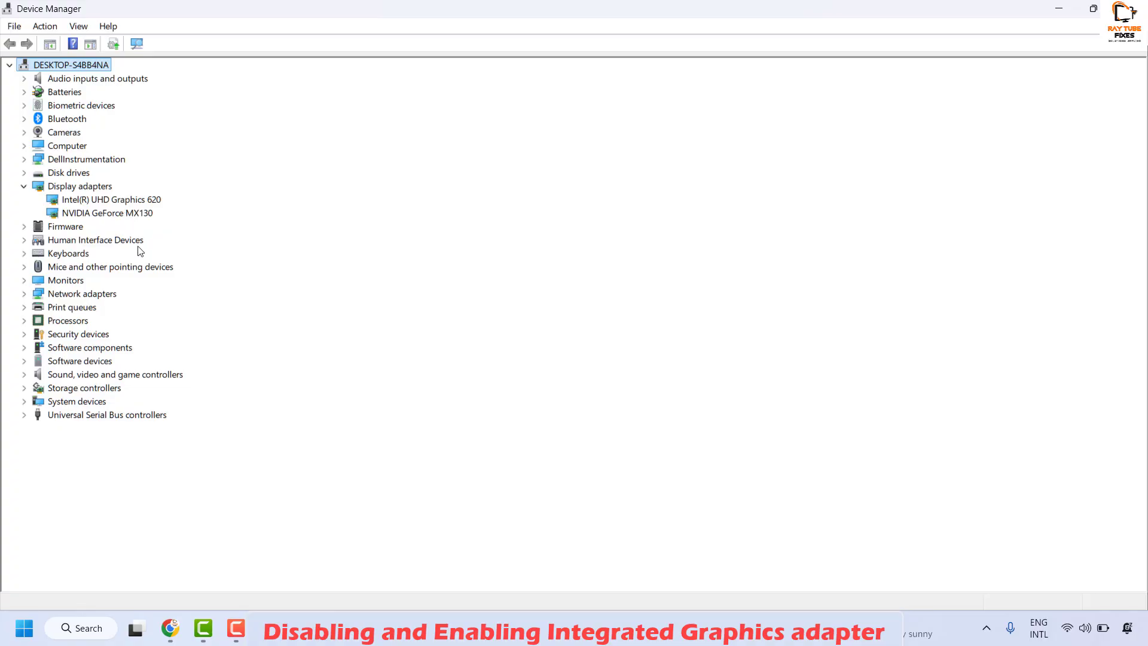
right_click(122, 217)
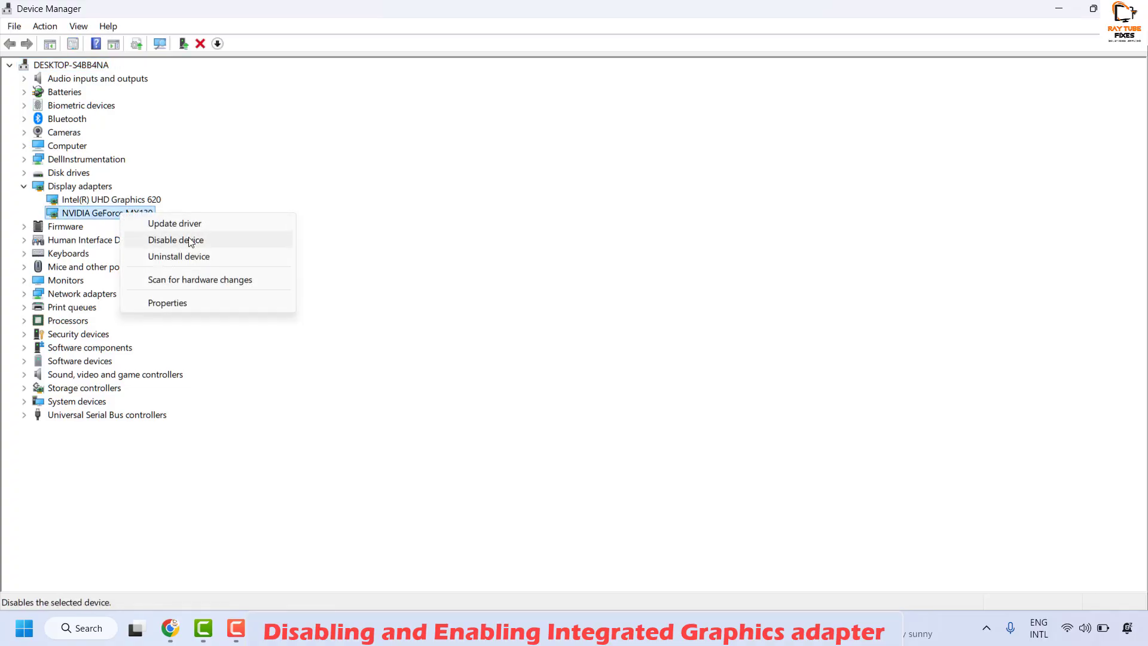
right_click(68, 211)
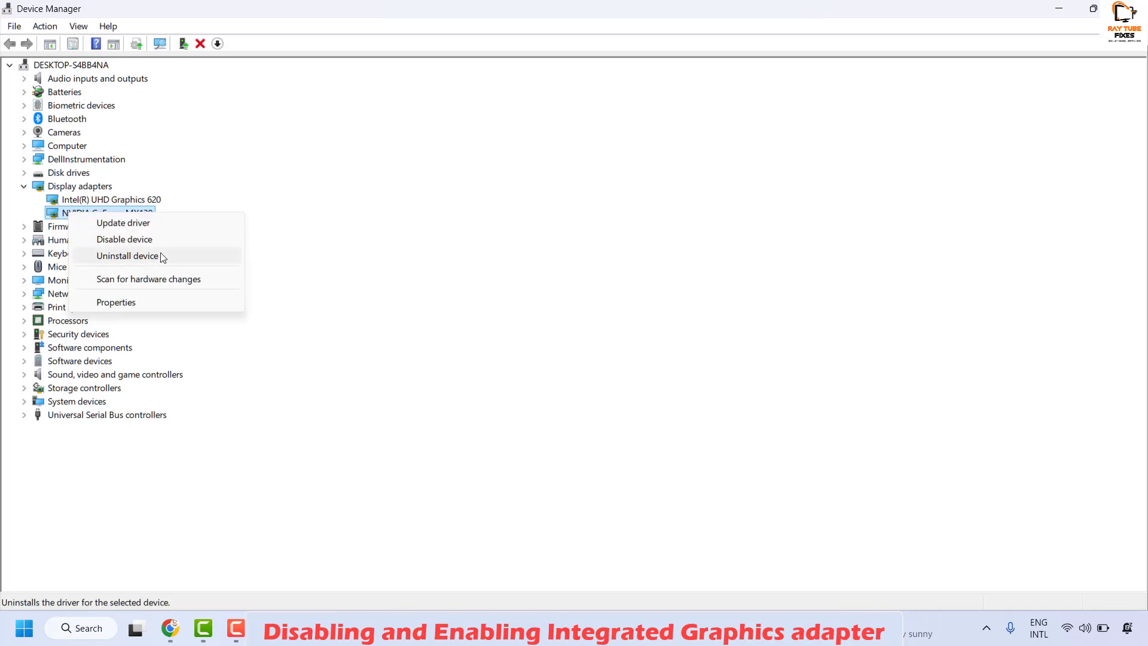
click(123, 222)
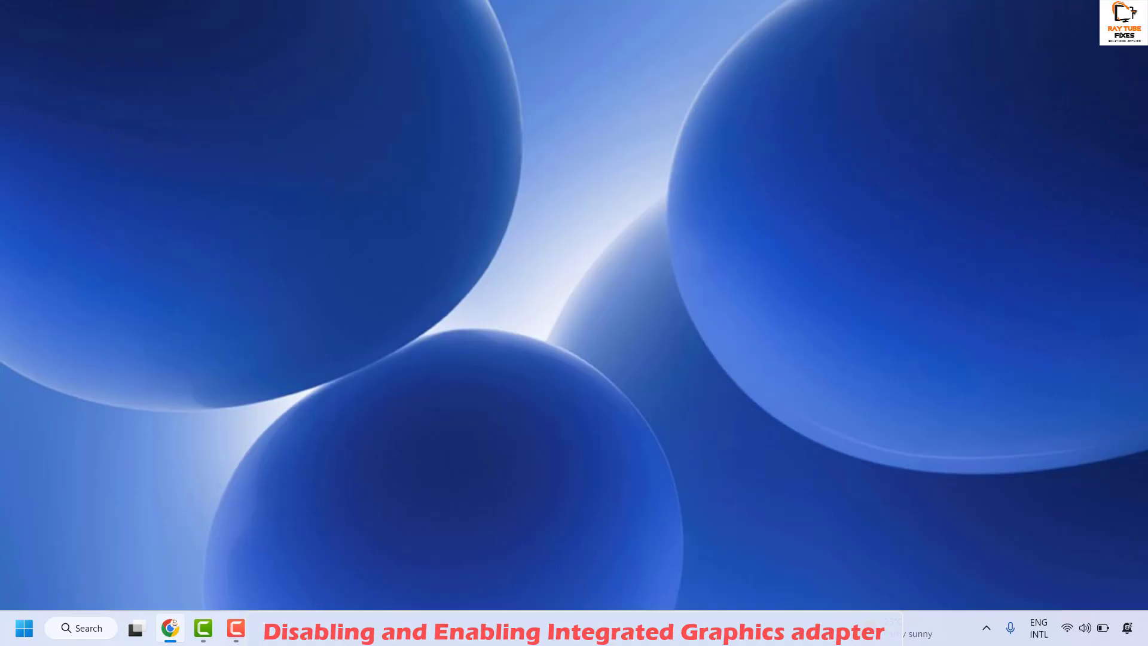
Open Settings and go through Windows Update > Advanced options to Recovery
key(super+i)
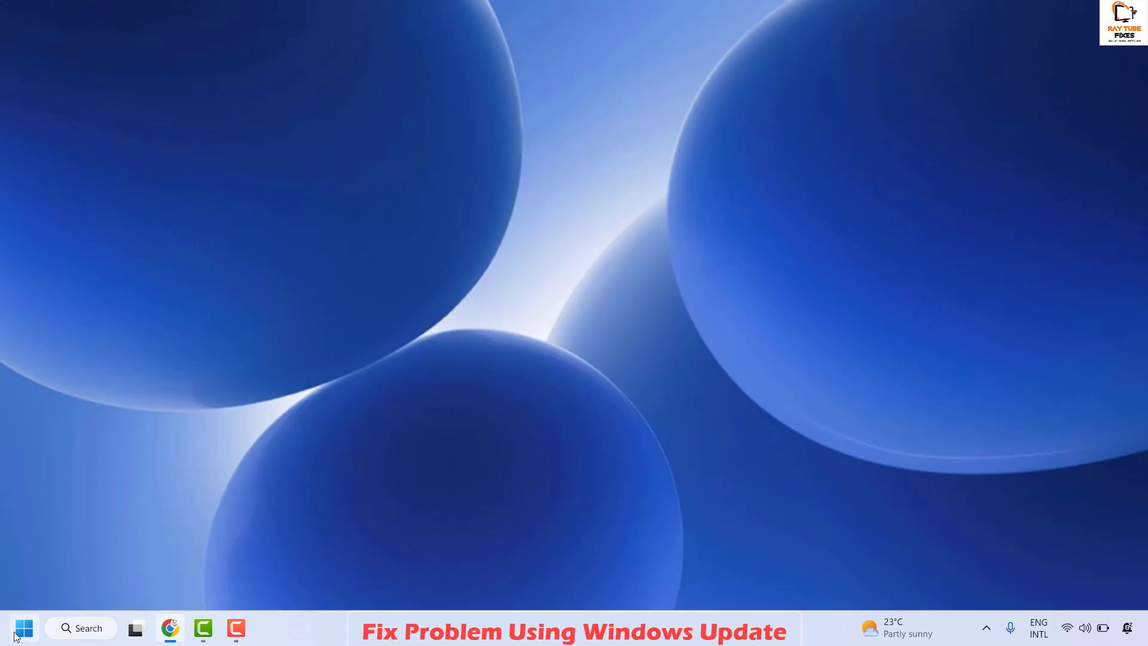
right_click(15, 634)
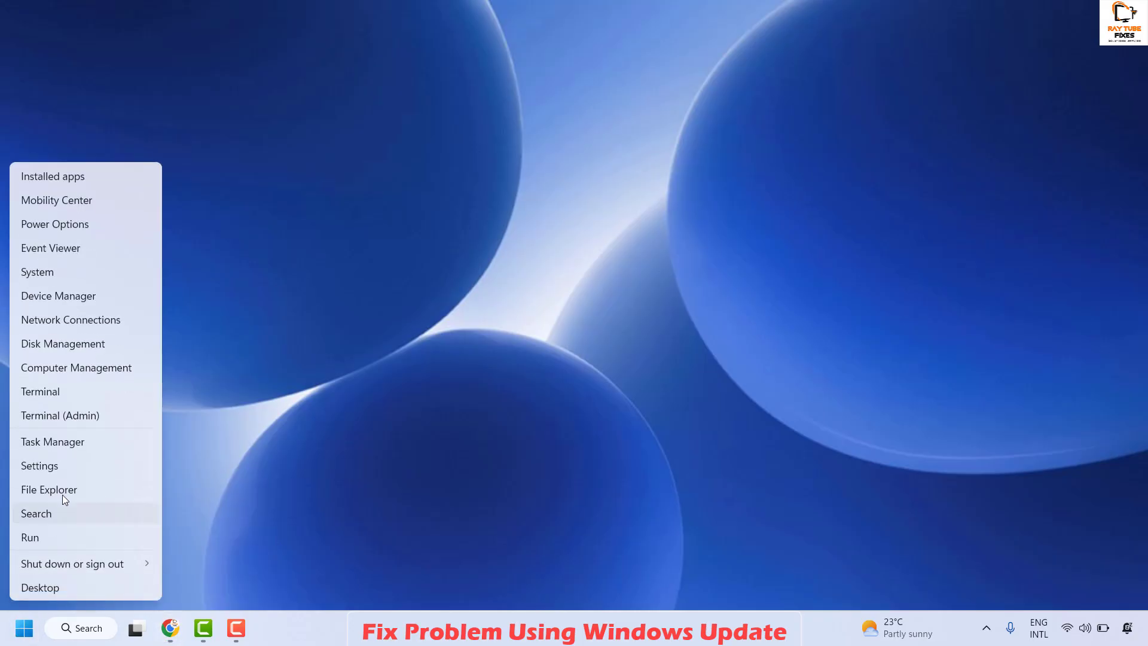
click(70, 465)
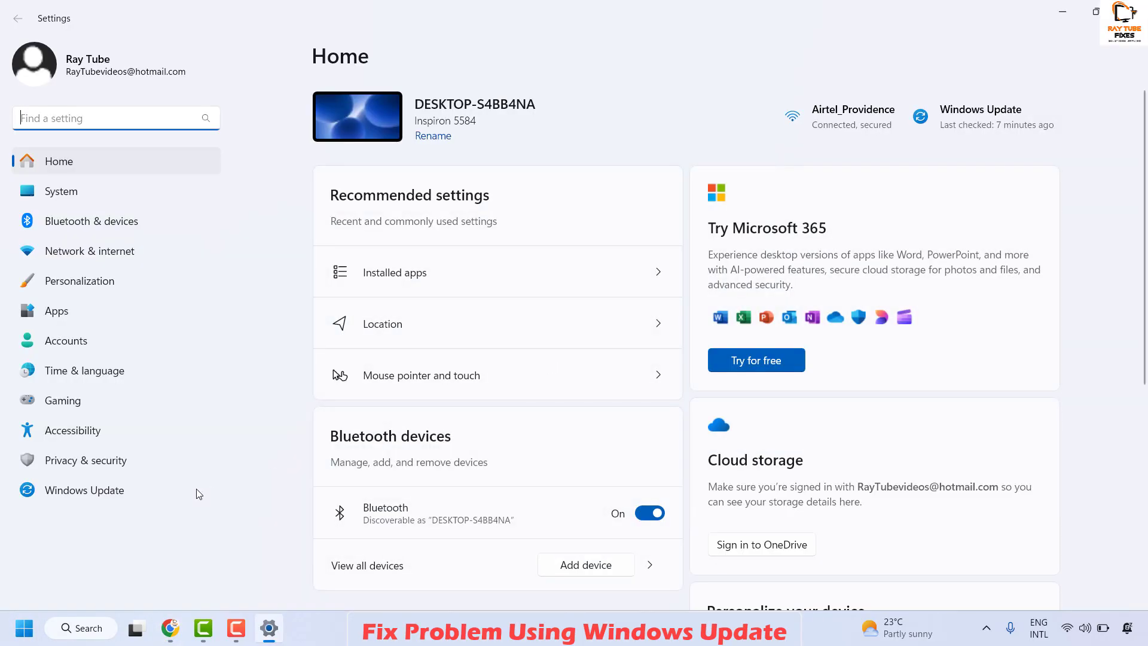
click(91, 496)
scroll(632, 469, down, 2)
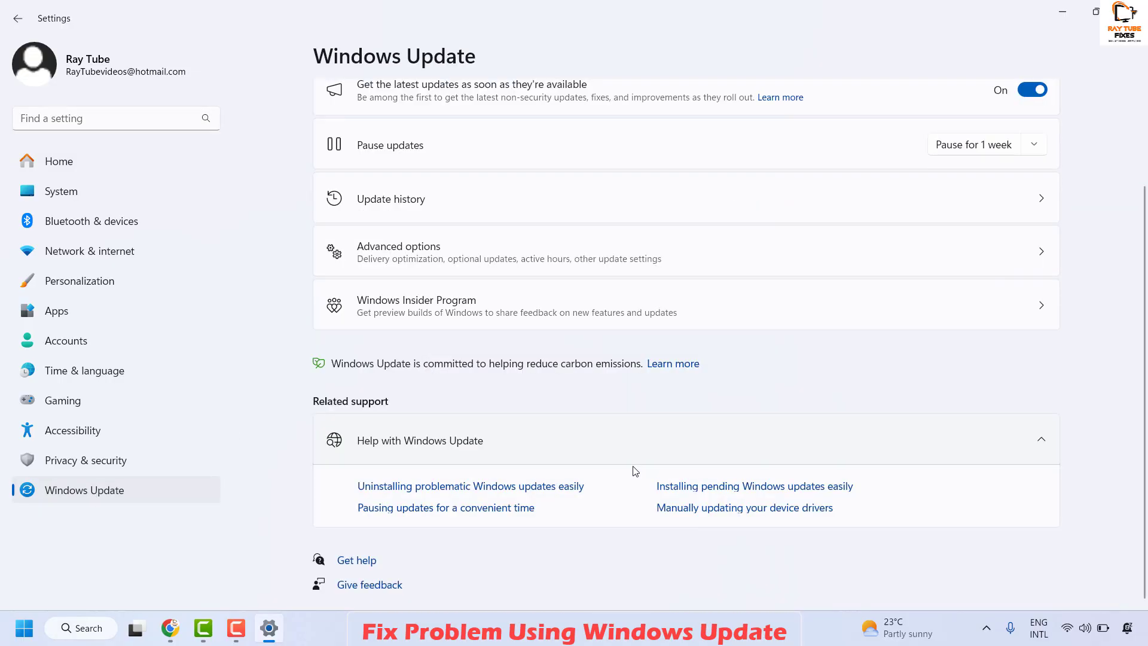
click(437, 260)
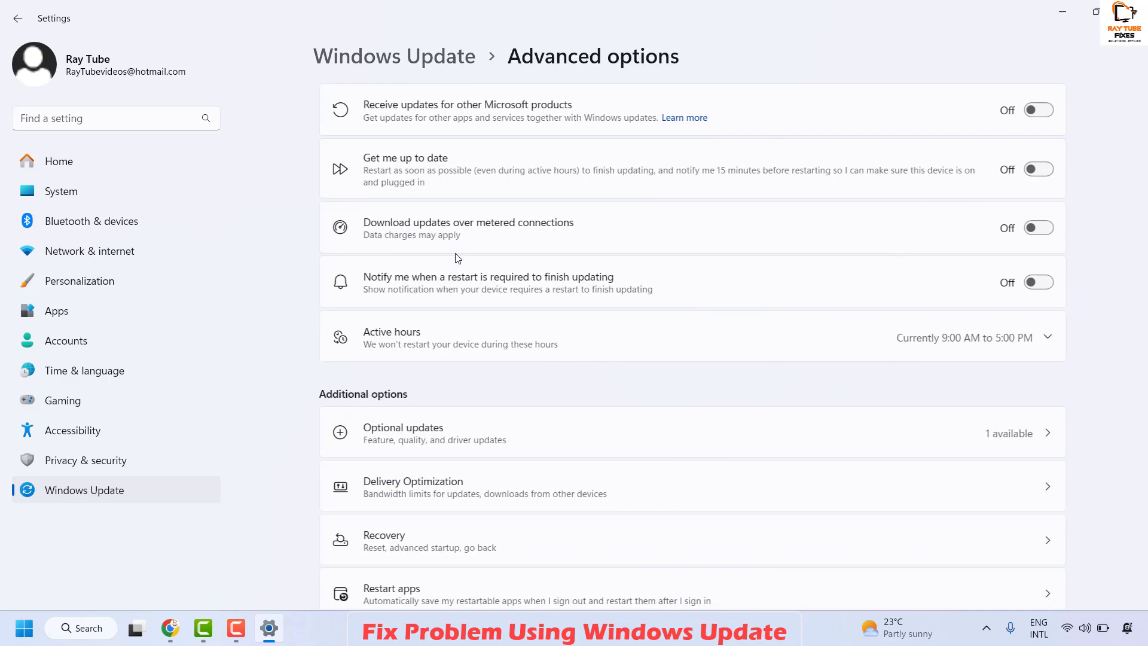
scroll(417, 478, down, 2)
click(406, 428)
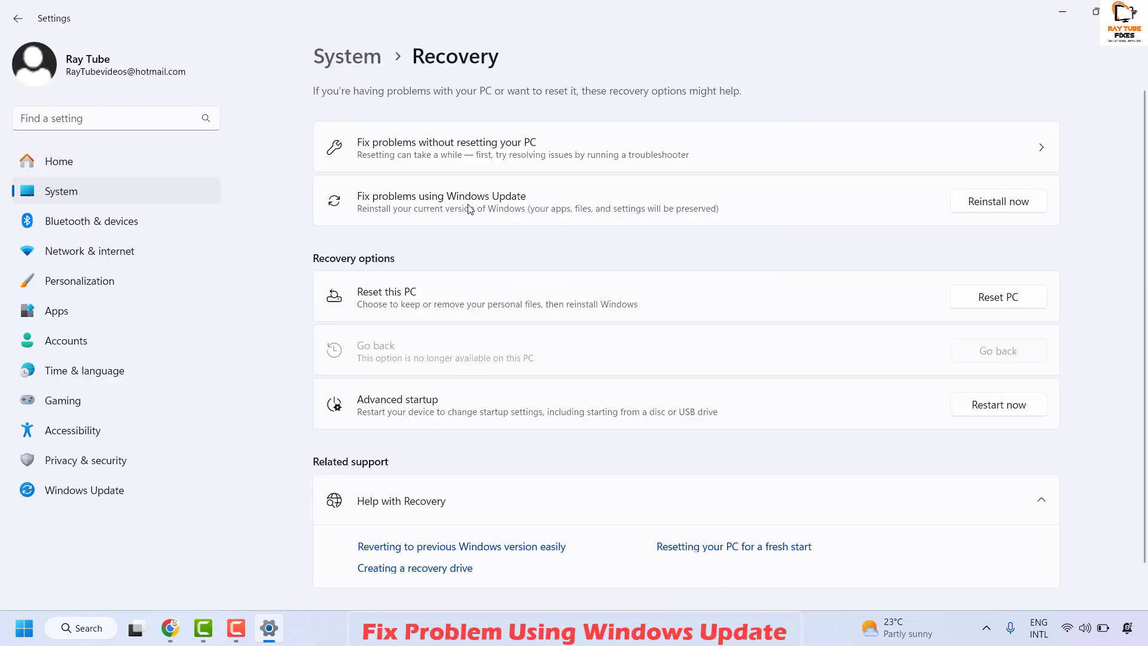
Choose Reinstall now for Fix problems using Windows Update, confirm with OK, and close Settings
click(1008, 209)
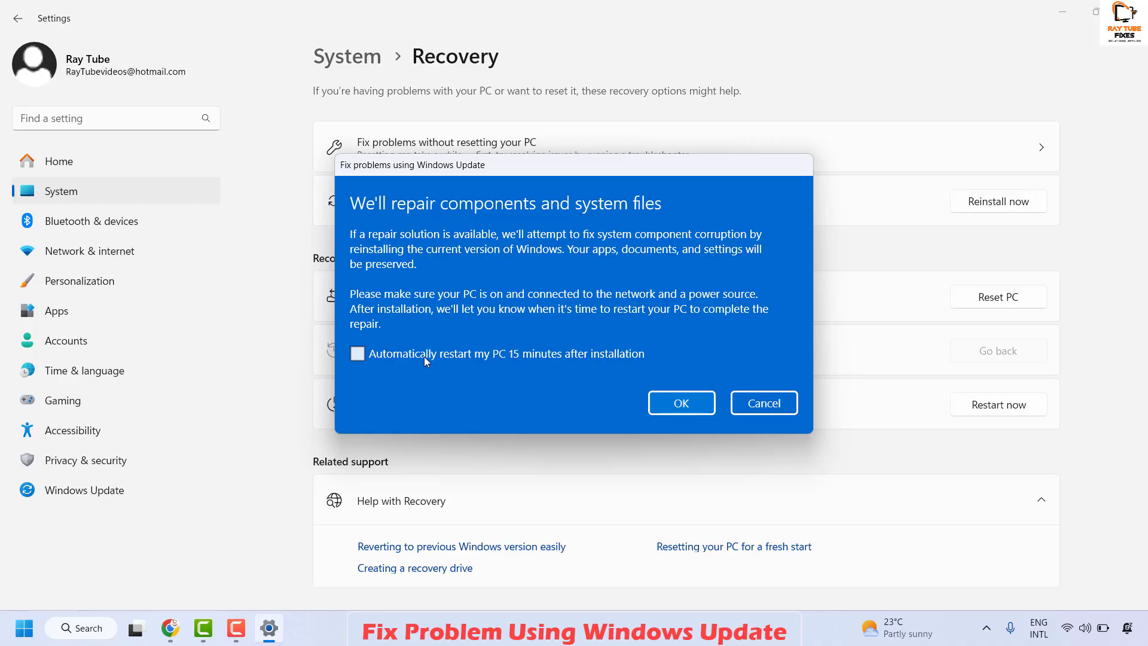
click(682, 404)
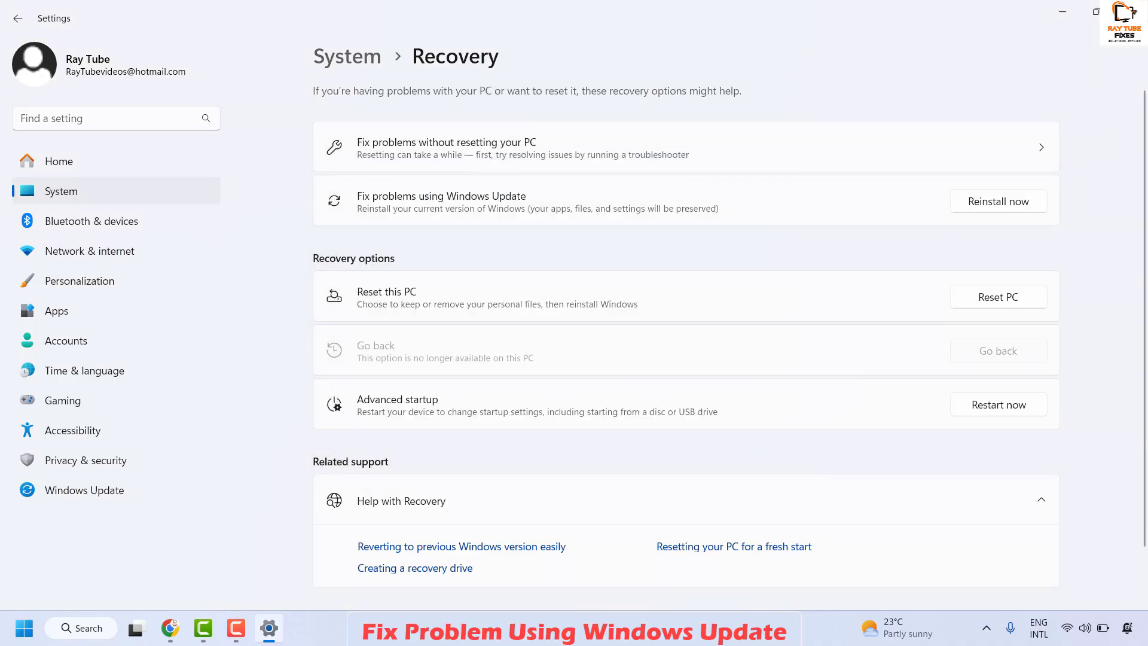
click(1128, 11)
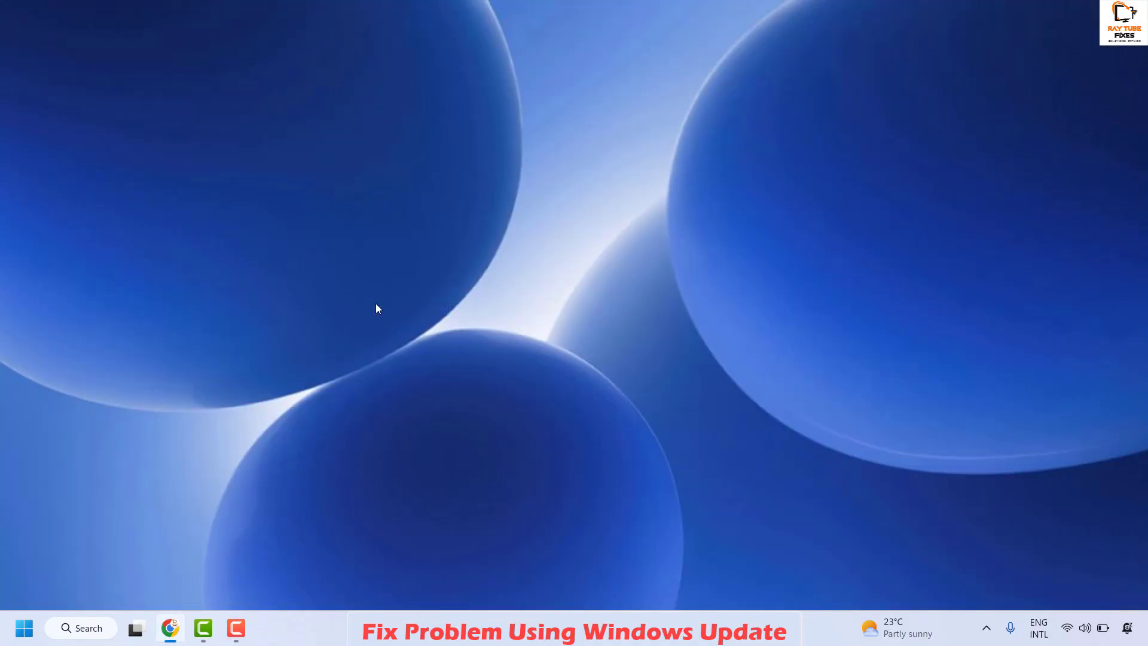